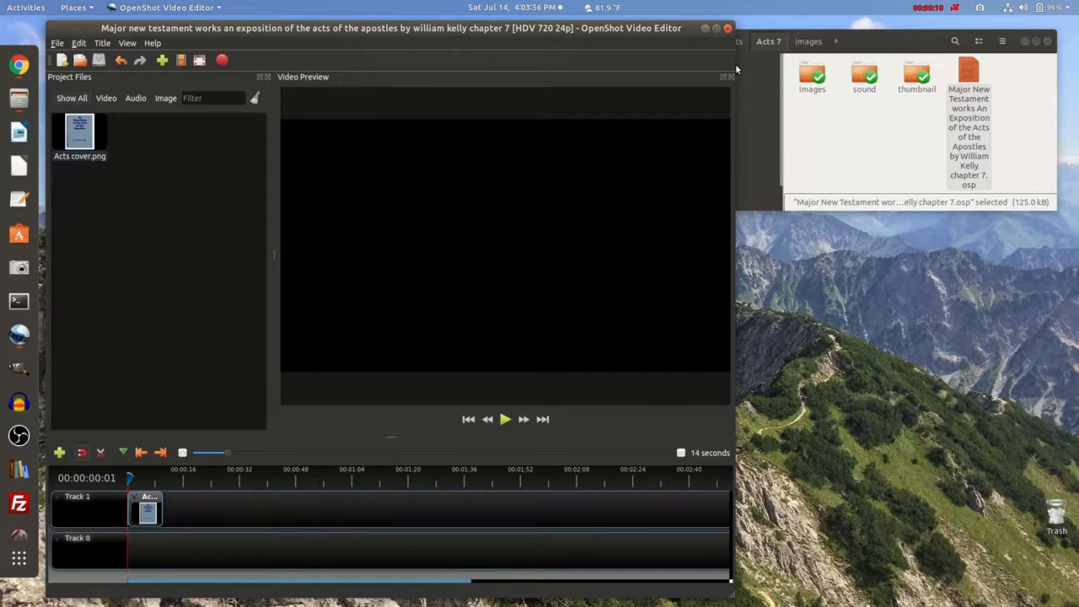
# Maximize the editor window and import all audio files, 1.mp3 to 65.mp3, from the Acts 7 sound folder
pyautogui.click(716, 29)
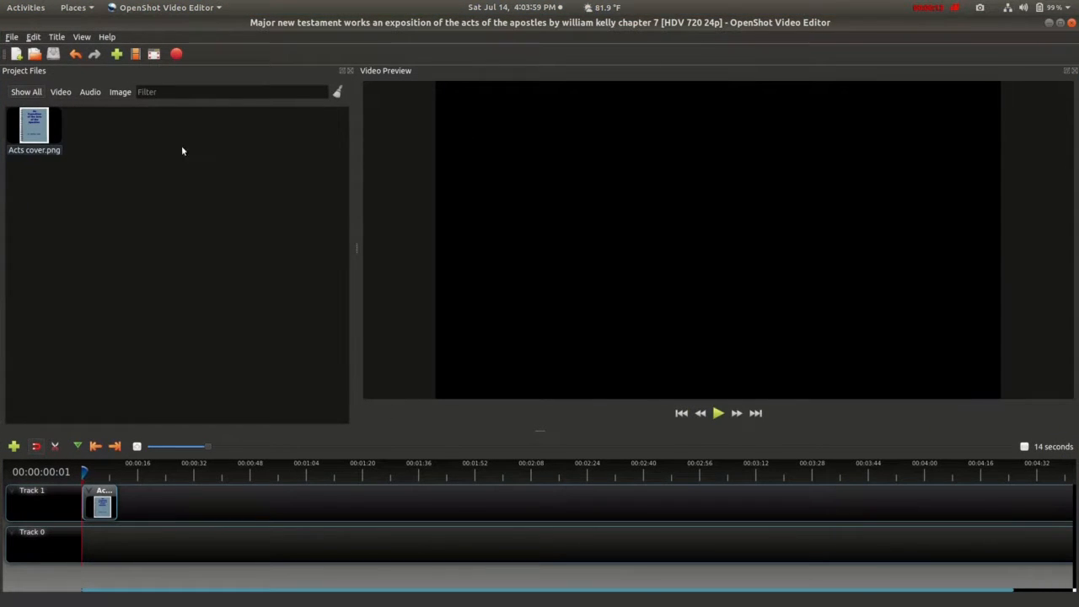
pyautogui.click(116, 54)
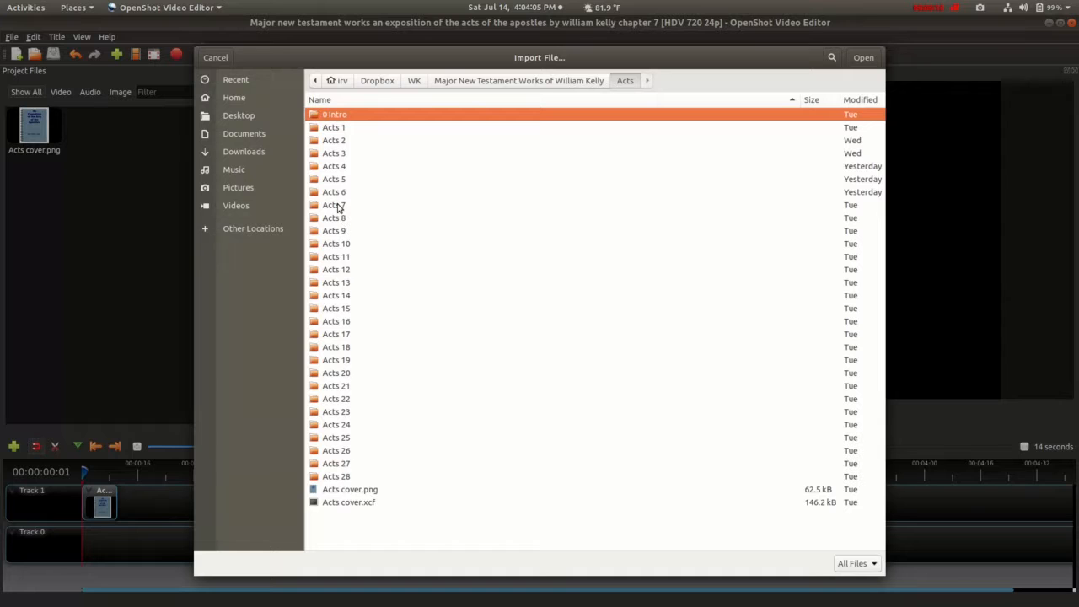
pyautogui.doubleClick(337, 207)
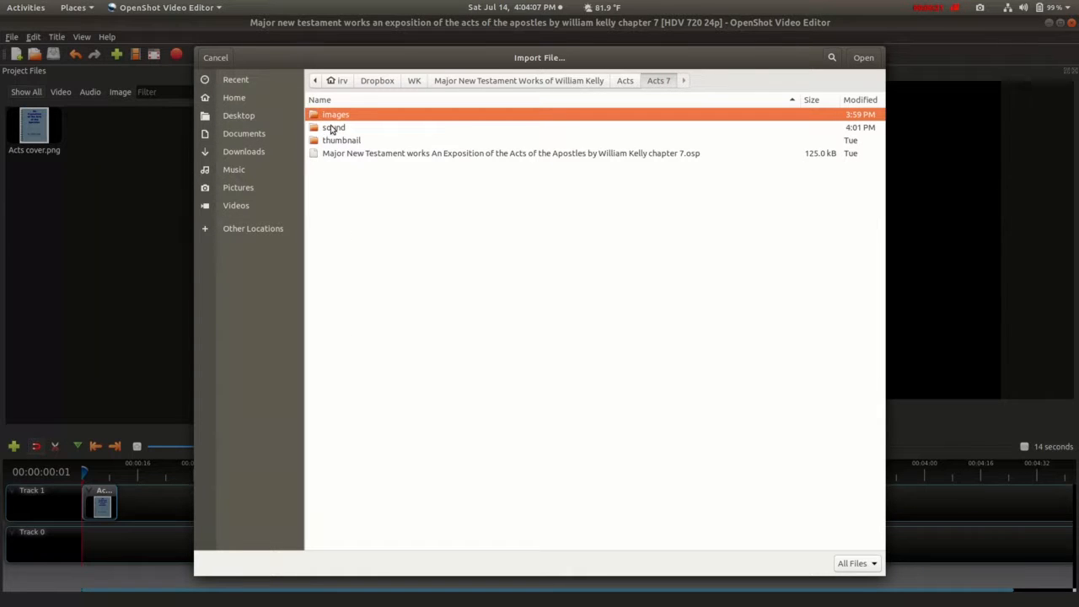
pyautogui.click(333, 128)
pyautogui.doubleClick(333, 128)
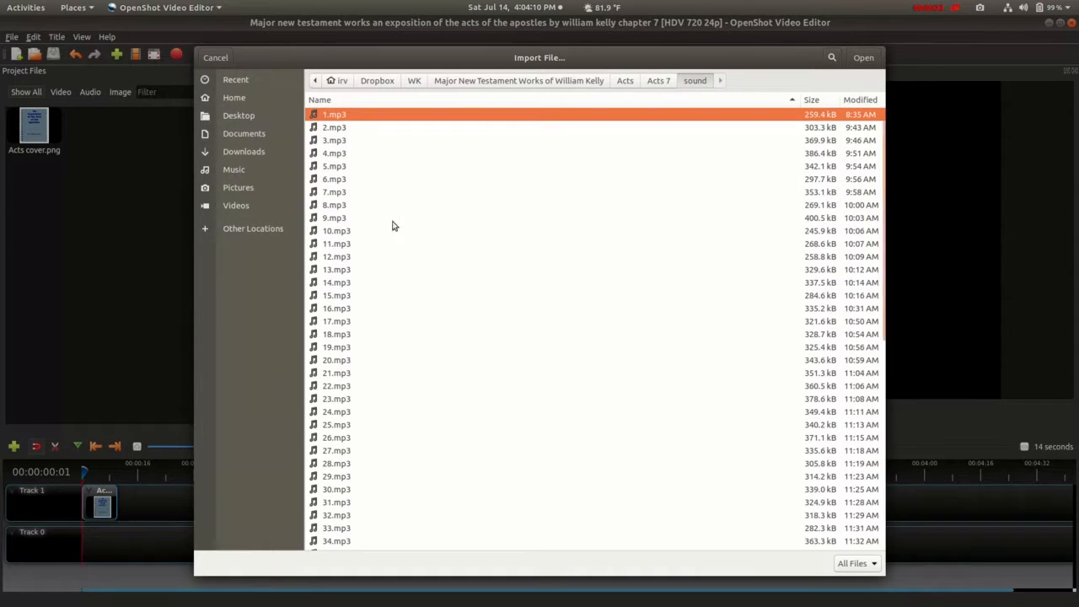
pyautogui.scroll(-10, 441, 296)
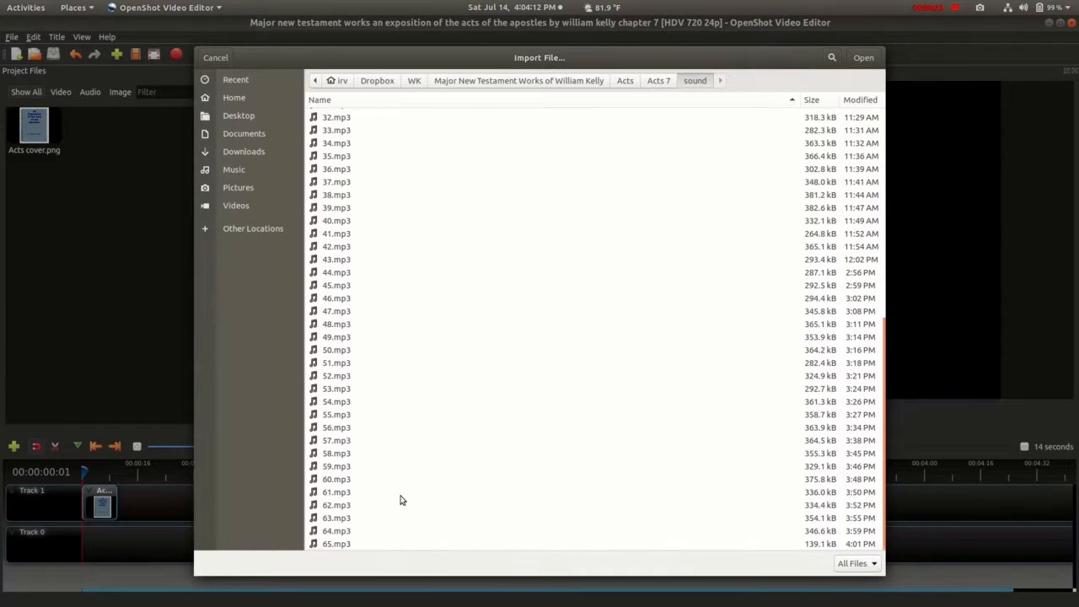
pyautogui.hotkey('ctrl', 'a')
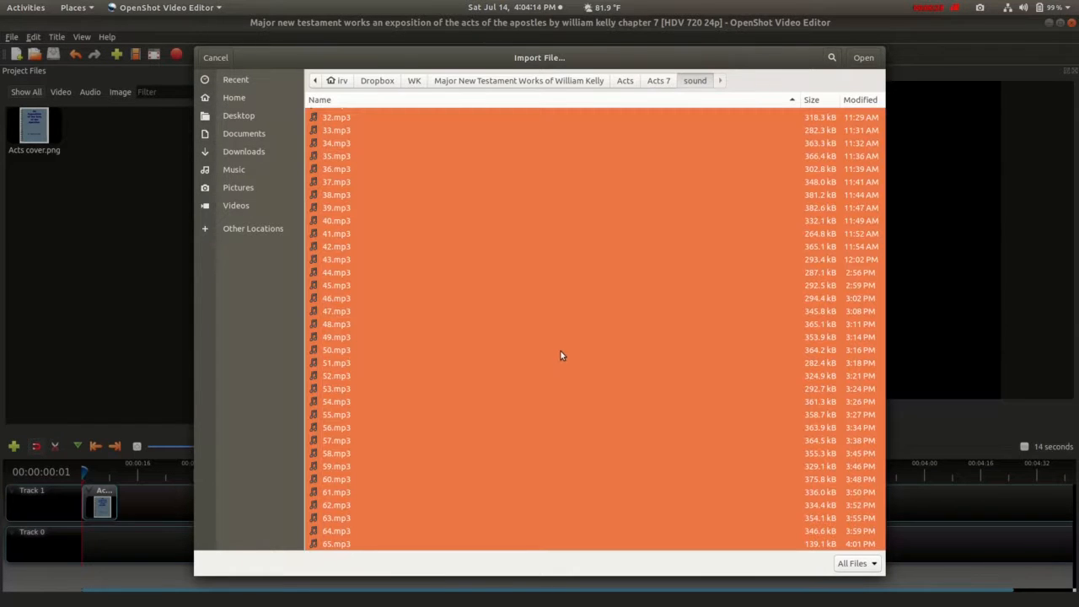
pyautogui.click(864, 57)
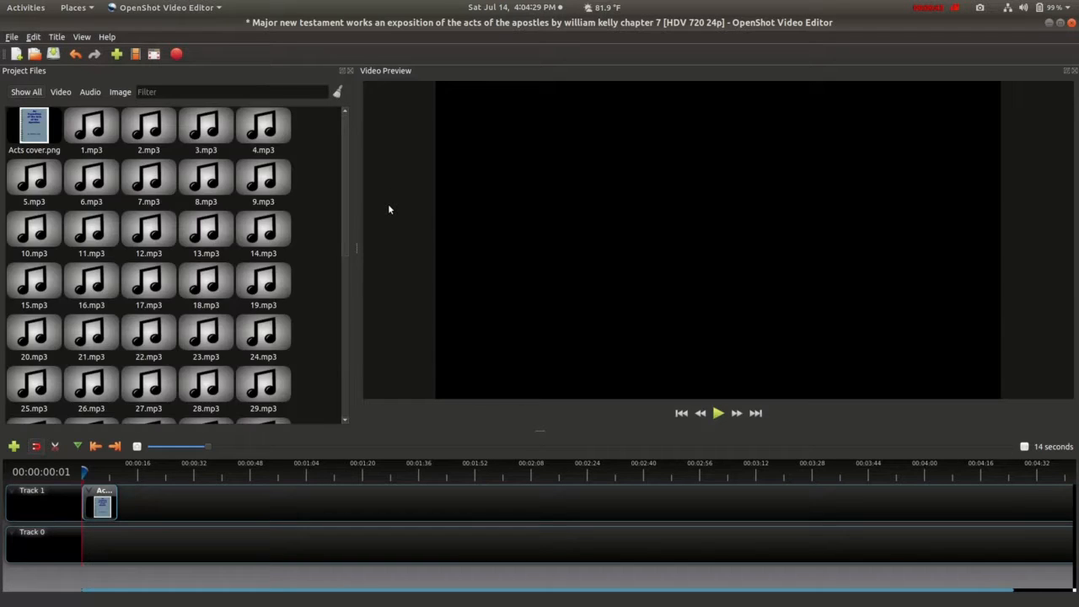
# Show only image files and import 1.png to 65.png from the Acts 7 images folder as separate images, not an image sequence
pyautogui.click(127, 94)
pyautogui.click(116, 54)
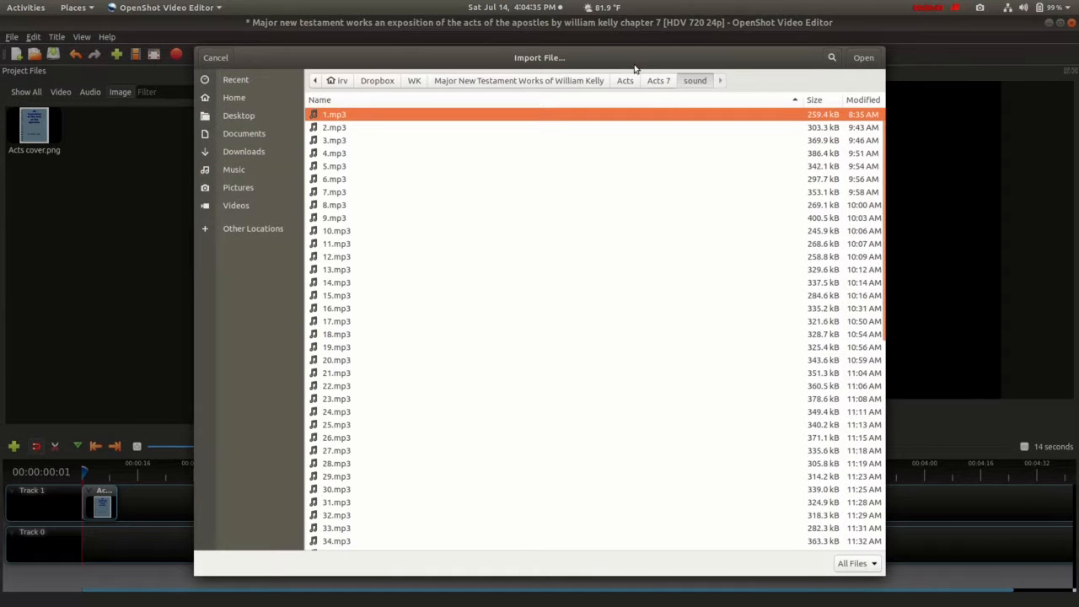
pyautogui.click(659, 81)
pyautogui.click(337, 114)
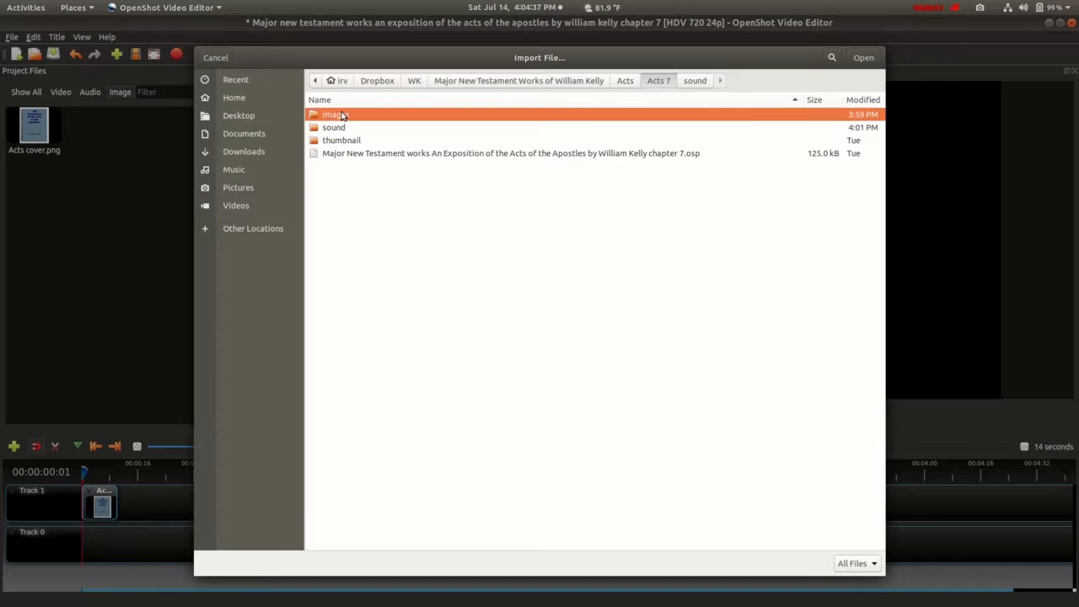
pyautogui.doubleClick(337, 114)
pyautogui.scroll(-10, 385, 357)
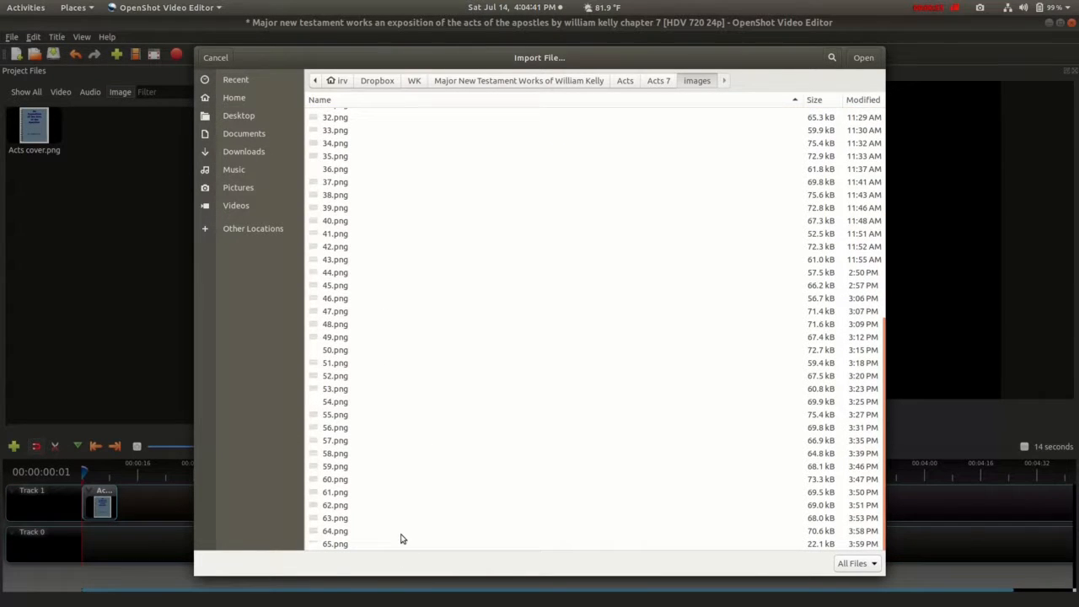
pyautogui.keyDown('shift'); pyautogui.click(349, 541); pyautogui.keyUp('shift')
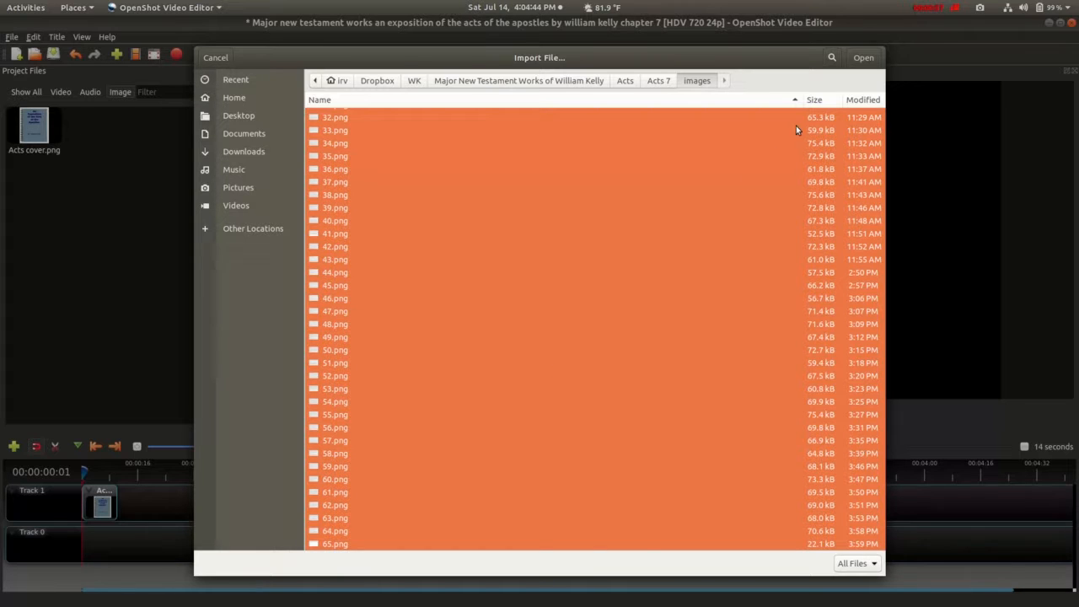
pyautogui.click(861, 59)
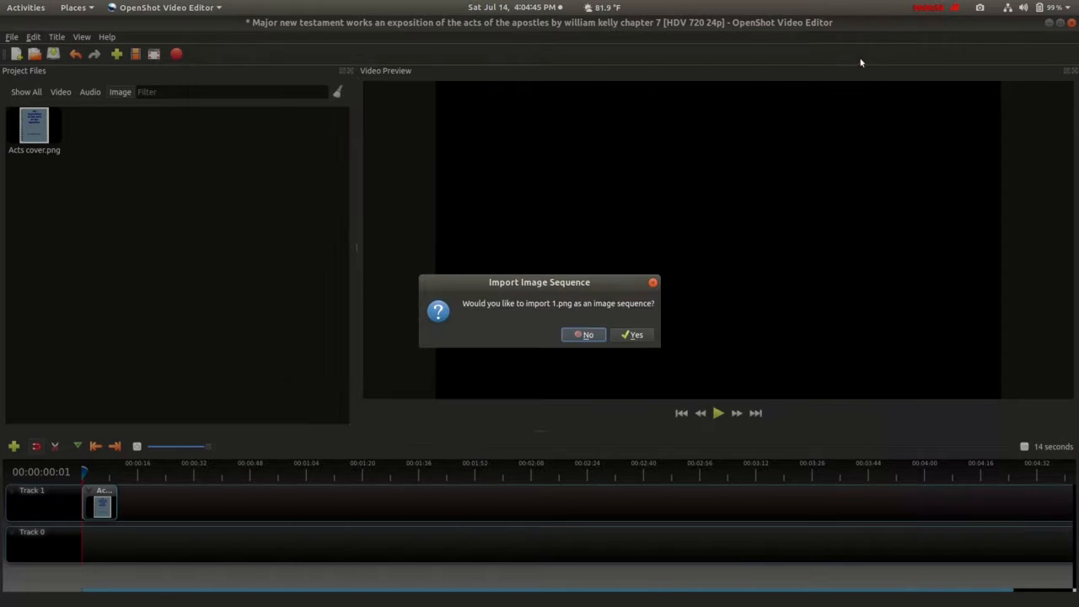
pyautogui.click(586, 336)
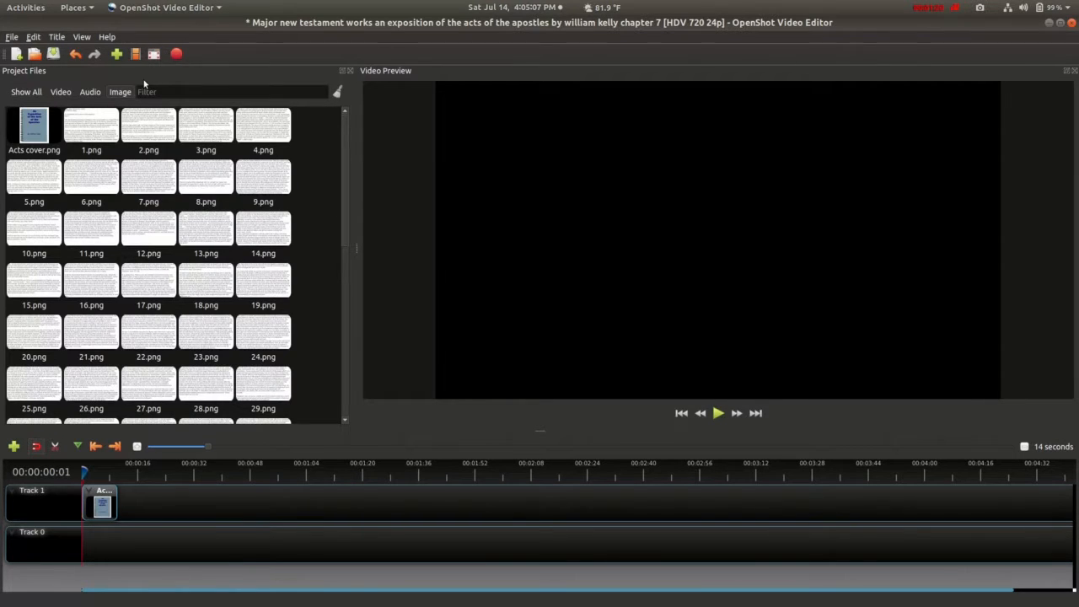
# Place the playhead at 00:01:36:13 and add audio files 1.mp3 to 65.mp3 to Track 0 from that point
pyautogui.click(85, 93)
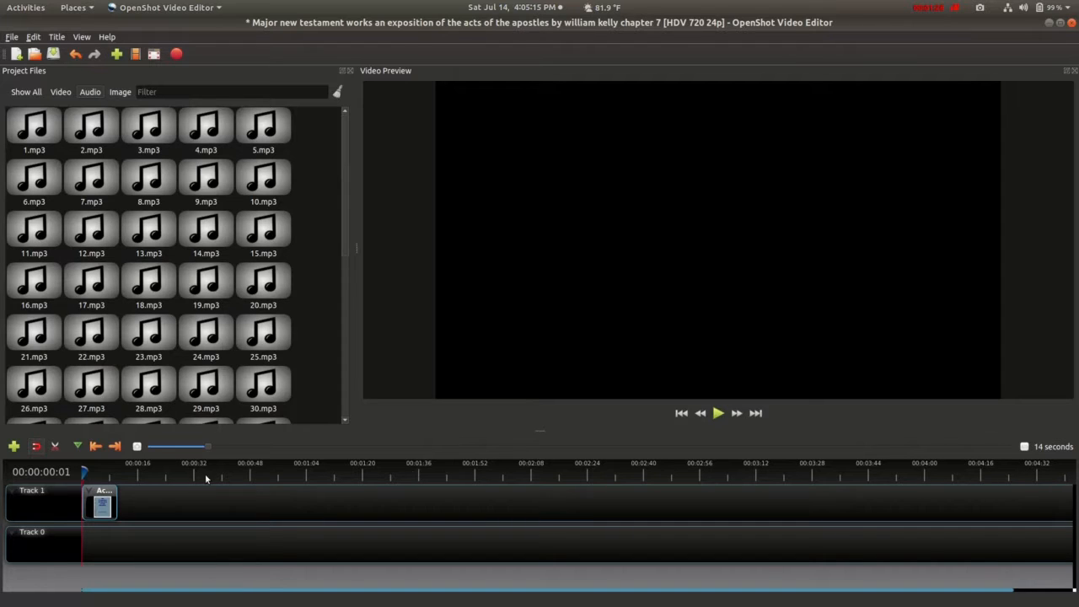
pyautogui.click(422, 466)
pyautogui.click(33, 129)
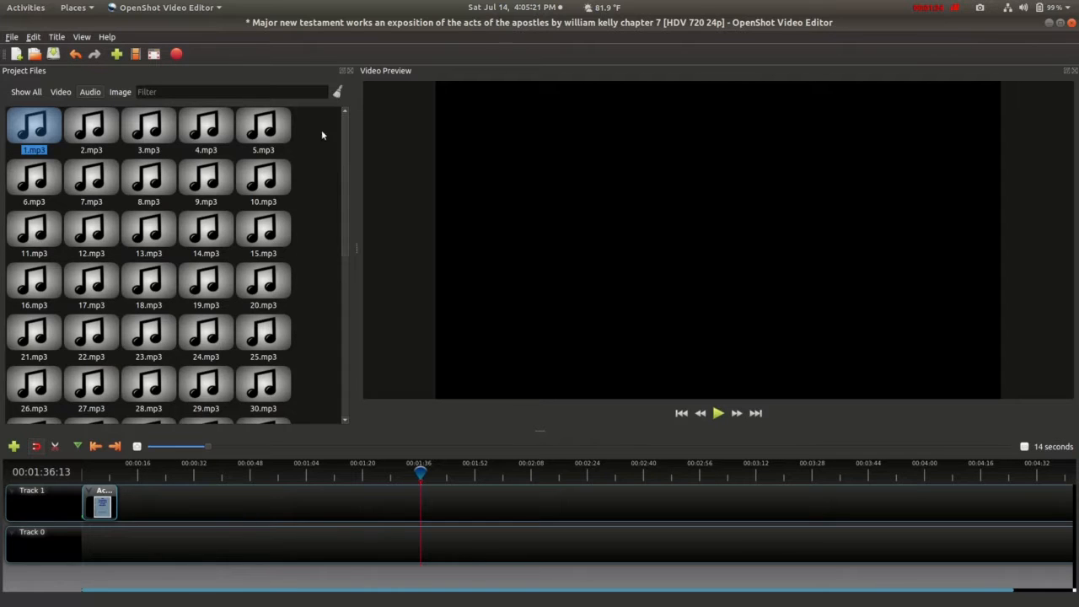
pyautogui.scroll(-3, 335, 189)
pyautogui.scroll(-4, 337, 211)
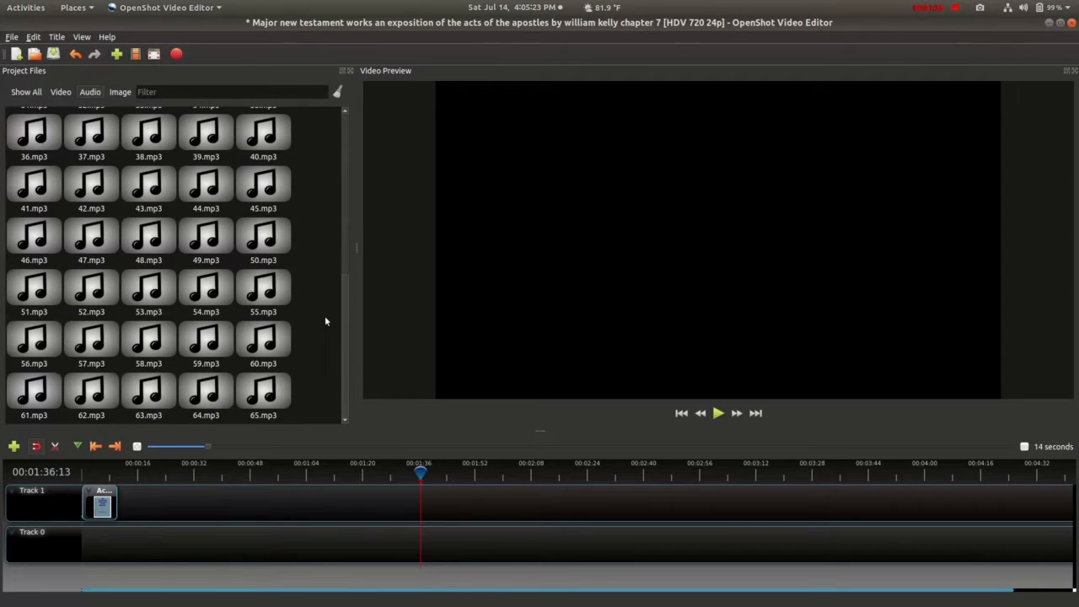
pyautogui.keyDown('shift'); pyautogui.click(274, 401); pyautogui.keyUp('shift')
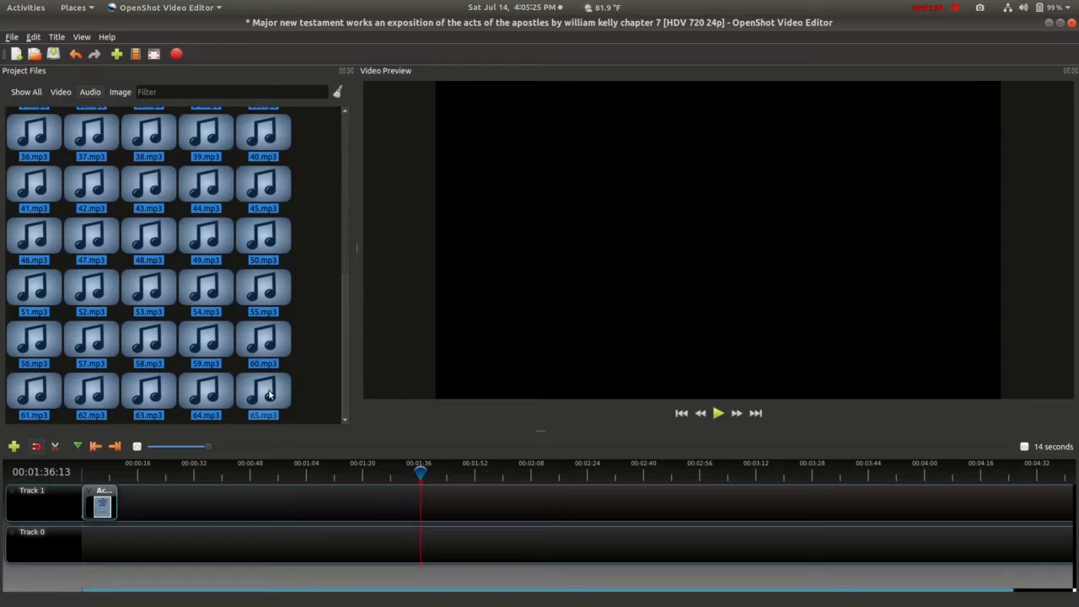
pyautogui.rightClick(281, 295)
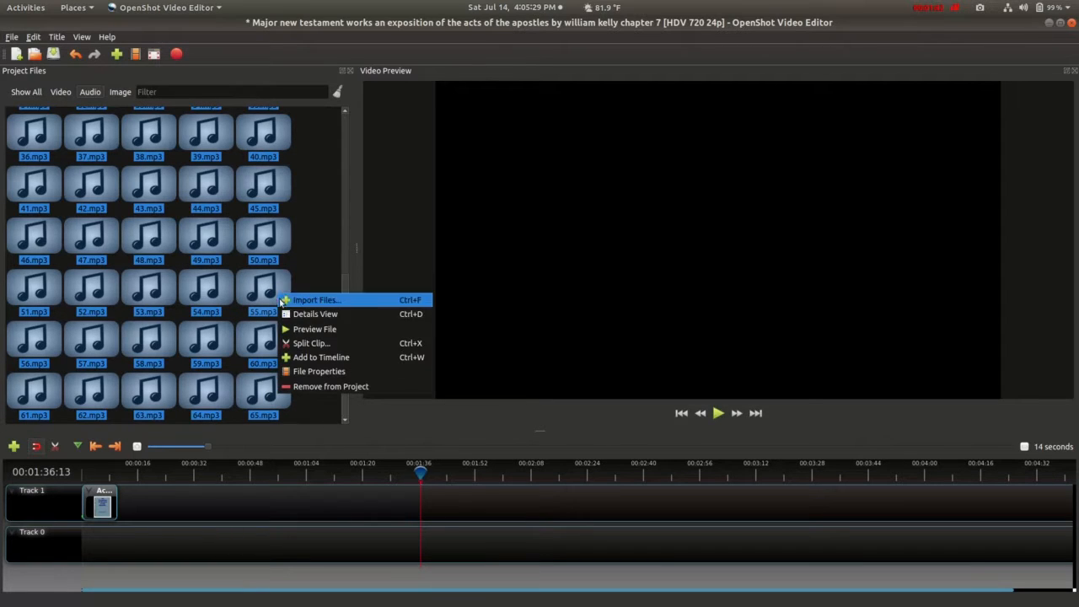
pyautogui.click(306, 357)
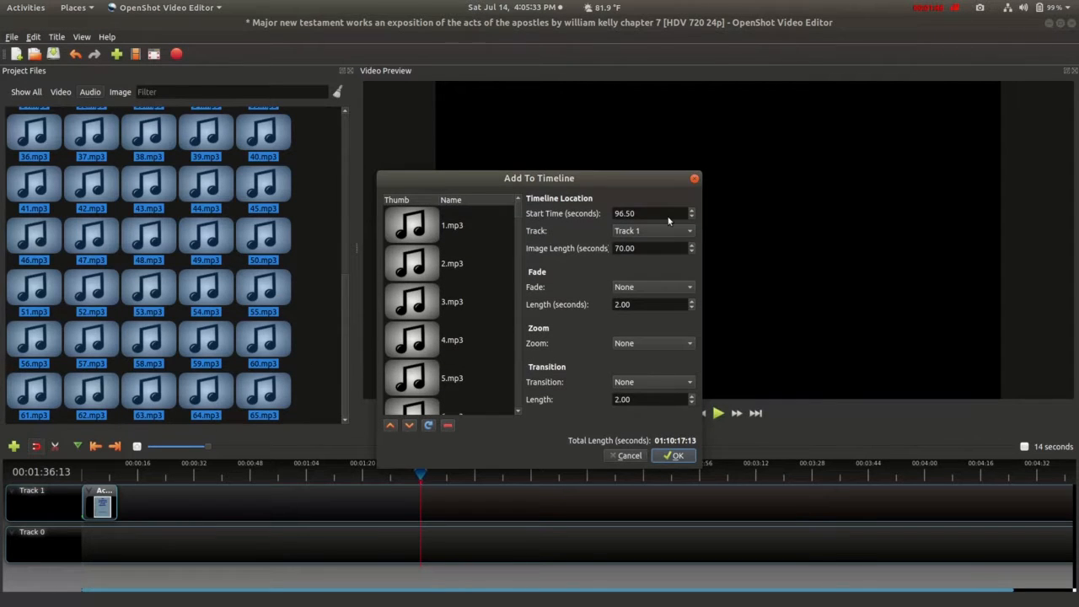
pyautogui.click(690, 234)
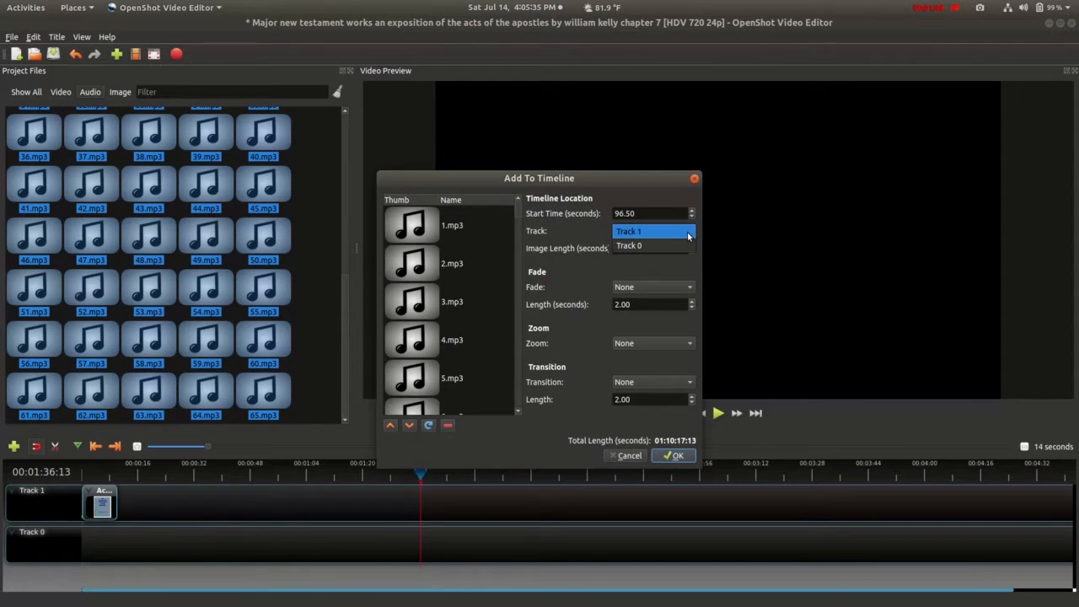
pyautogui.click(672, 246)
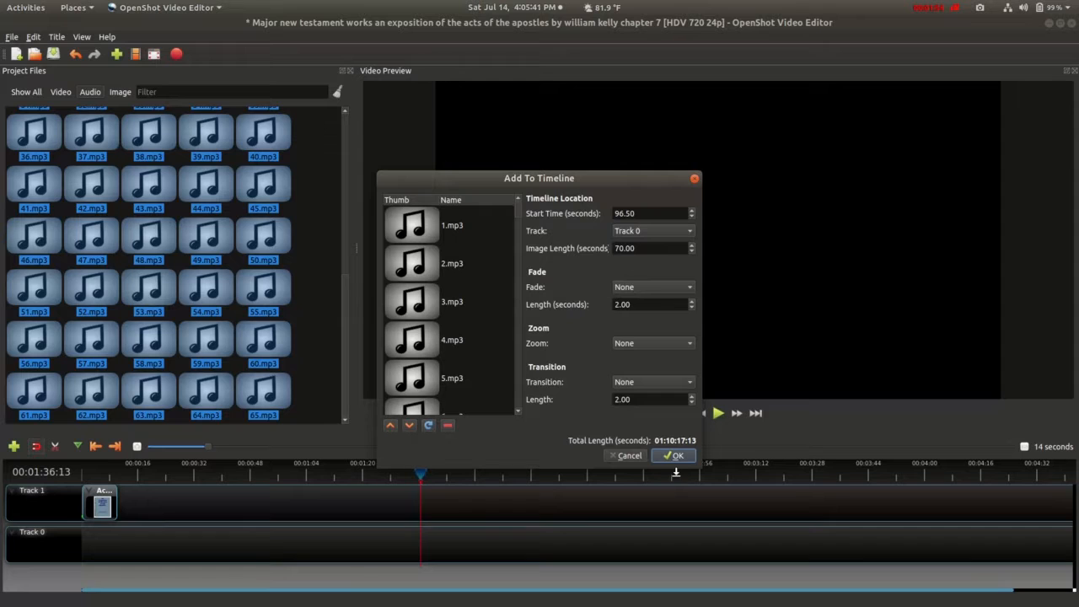
pyautogui.click(682, 457)
pyautogui.press('Return')
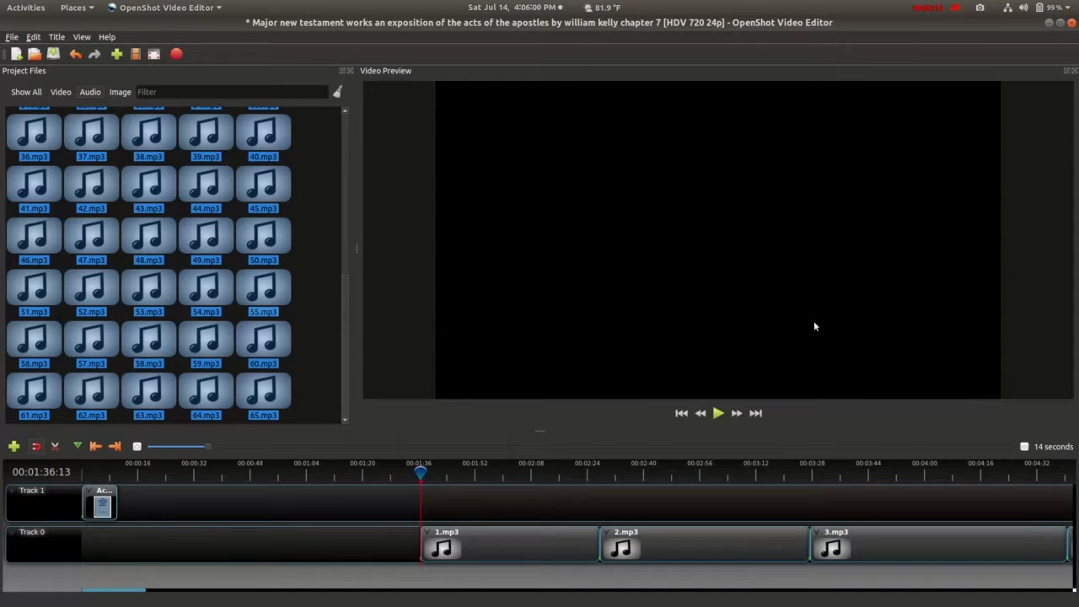
# Add images 1.png to 65.png to Track 1 at 96.50 seconds with a 70-second image length, and save the project
pyautogui.click(119, 93)
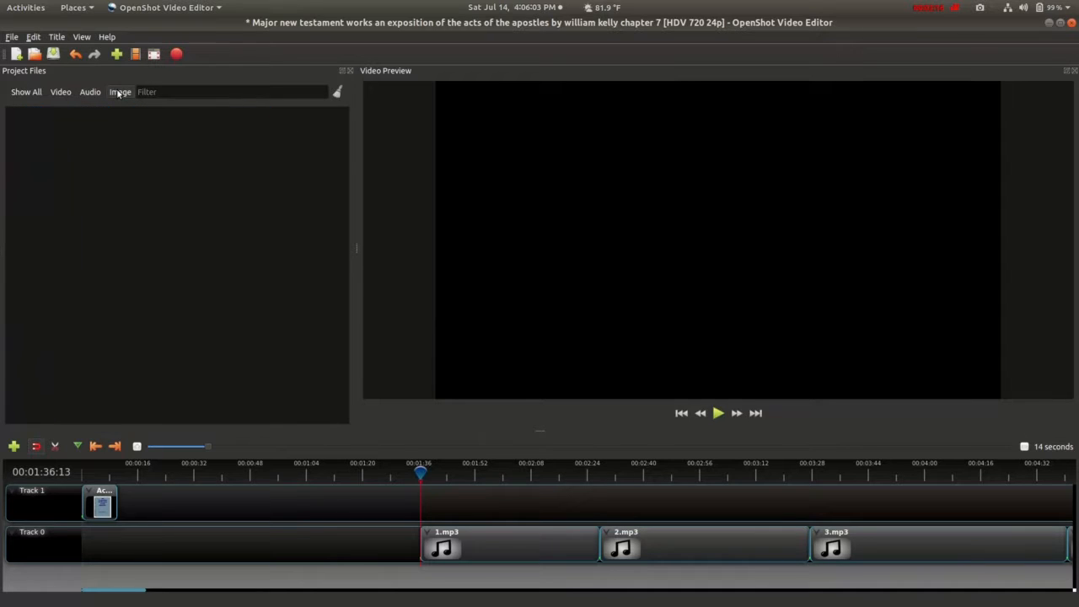
pyautogui.click(96, 135)
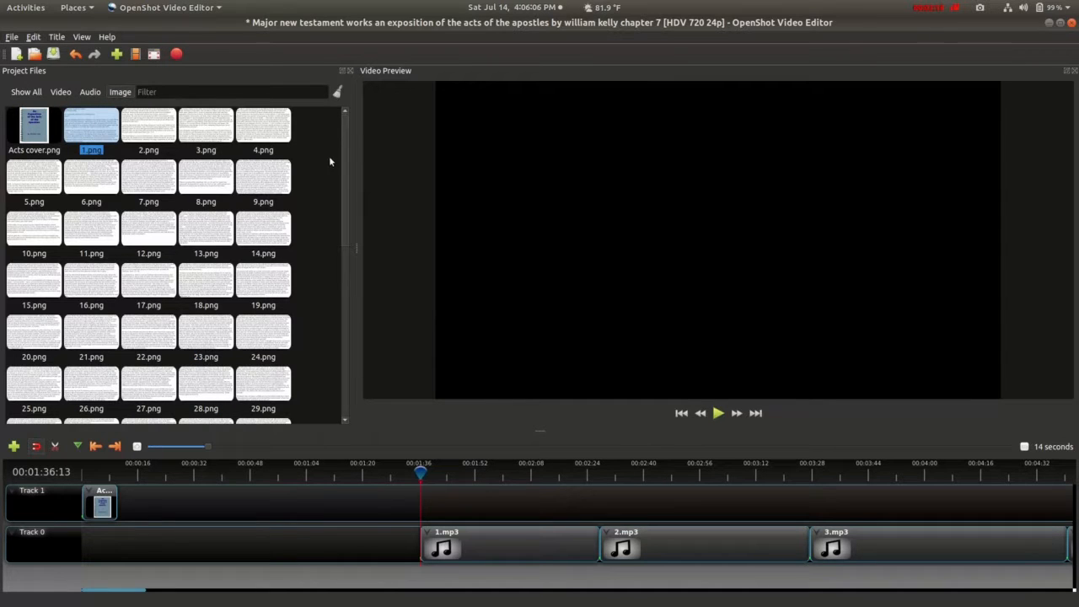
pyautogui.moveTo(345, 159); pyautogui.dragTo(362, 397)
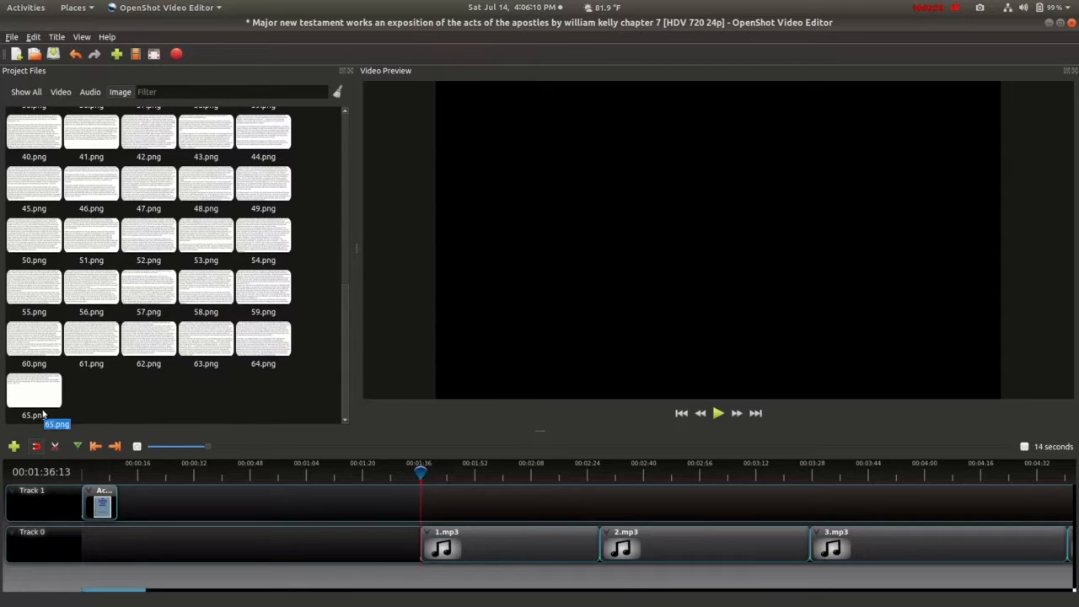
pyautogui.hotkey('ctrl', 'a')
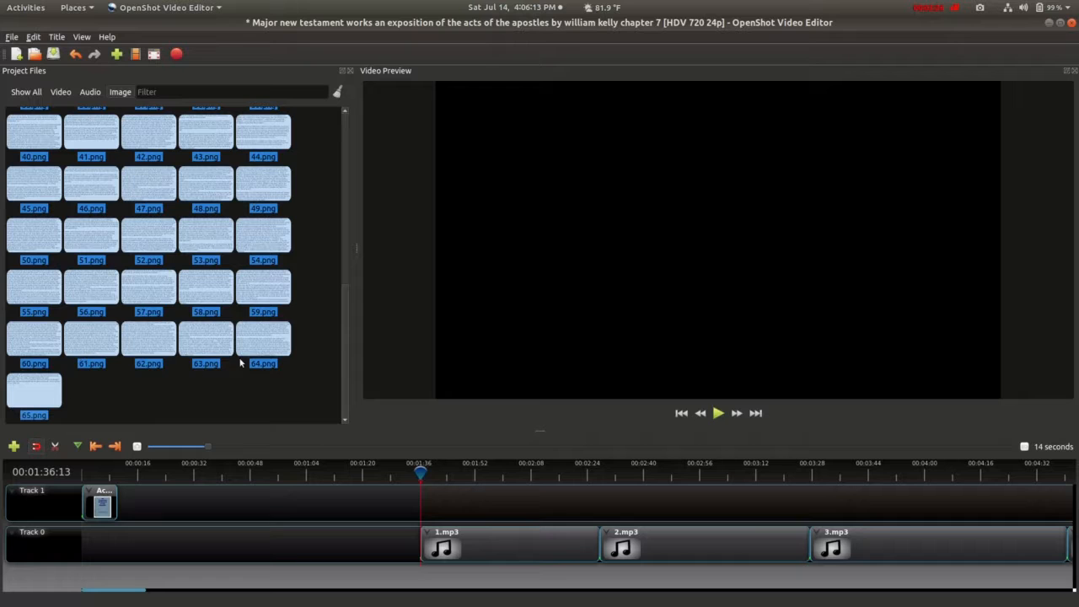
pyautogui.rightClick(264, 342)
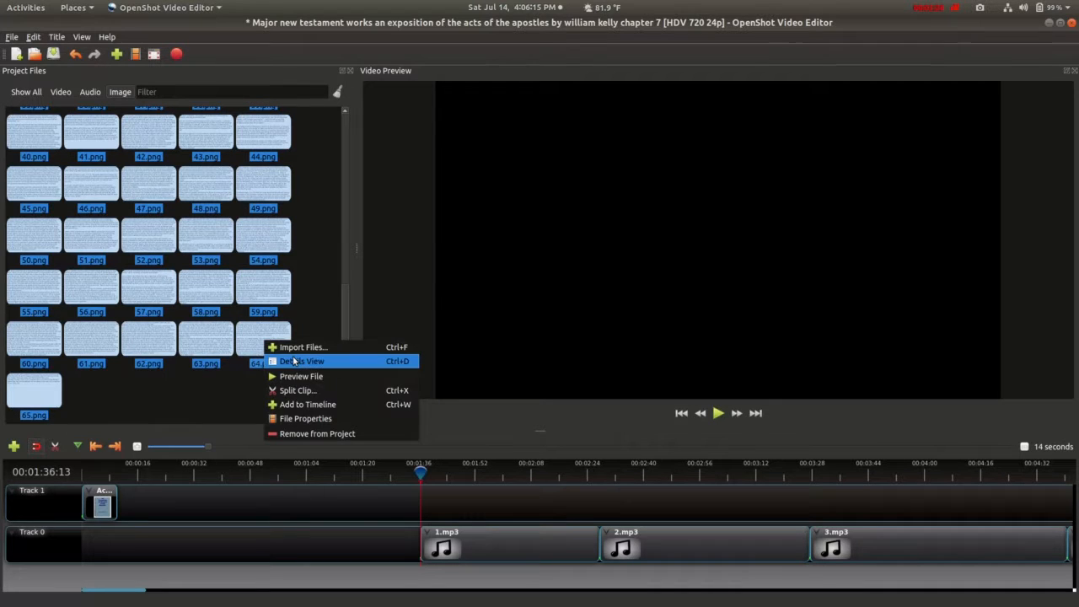
pyautogui.click(319, 405)
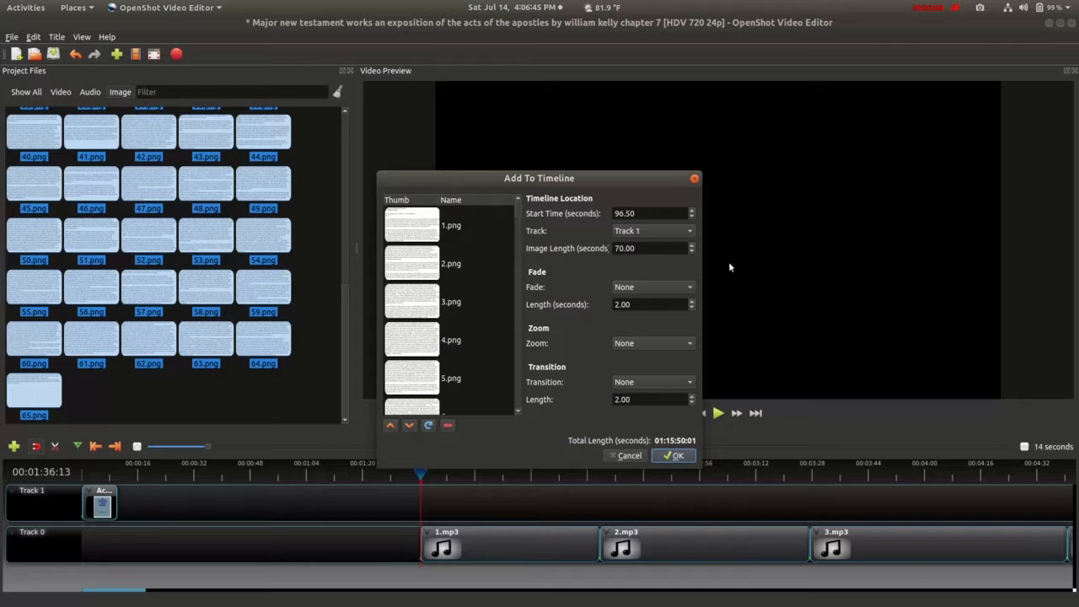
pyautogui.press('Return')
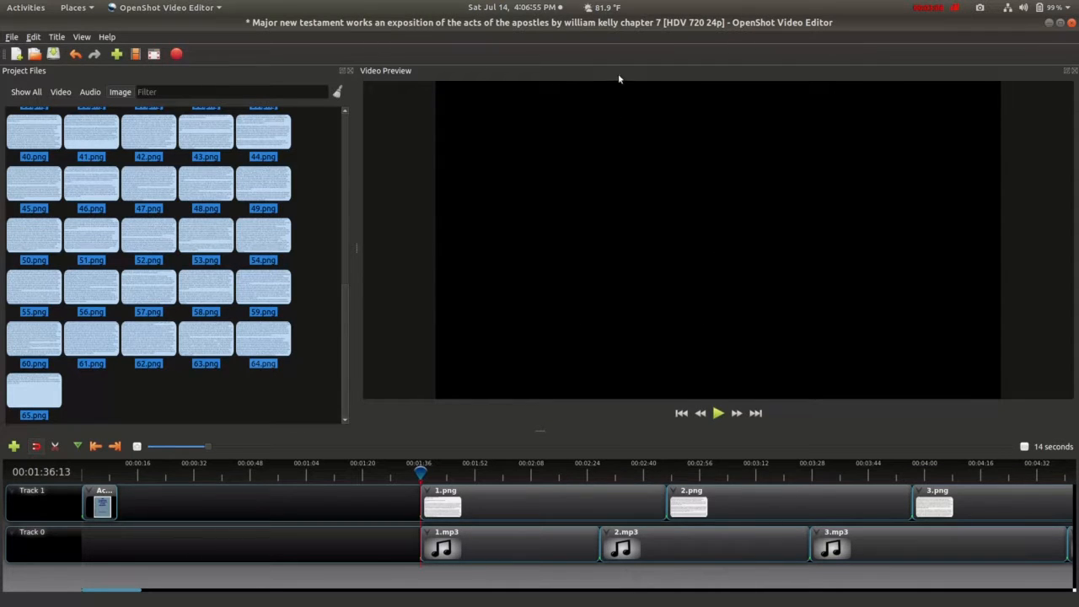
pyautogui.hotkey('ctrl', 's')
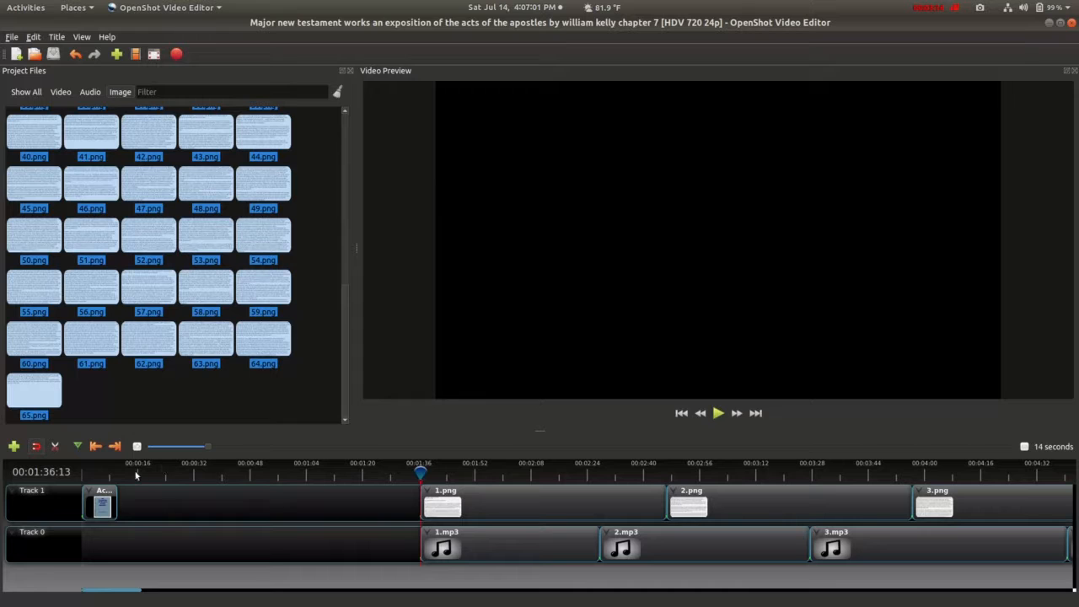
# Place the playhead at 00:00:10:03, the end of the cover clip, and move 1.mp3 back there on Track 0
pyautogui.moveTo(135, 477); pyautogui.dragTo(117, 472)
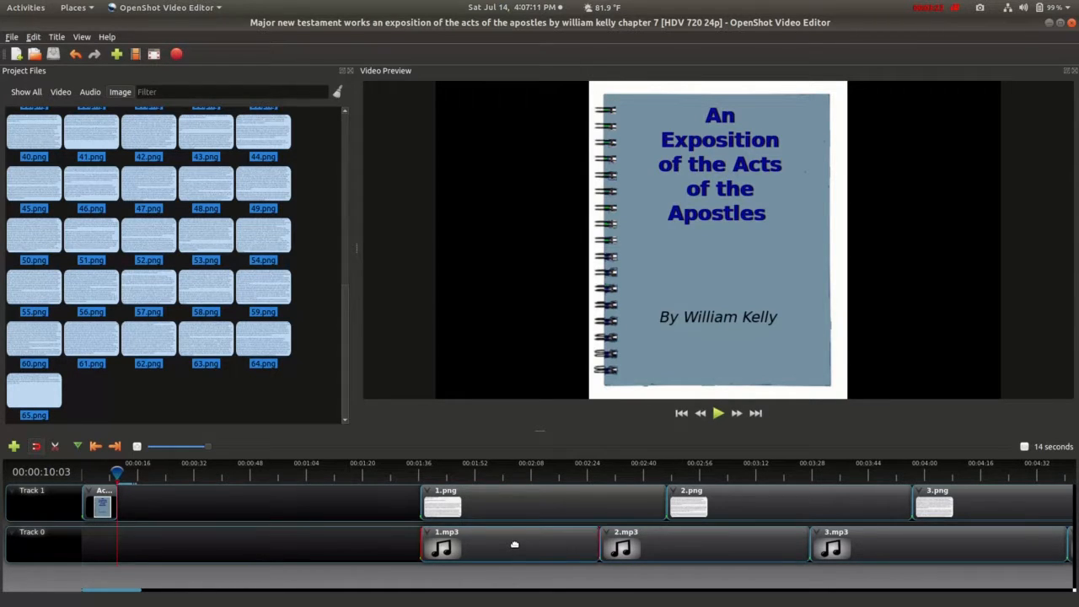
pyautogui.moveTo(513, 546); pyautogui.dragTo(213, 543)
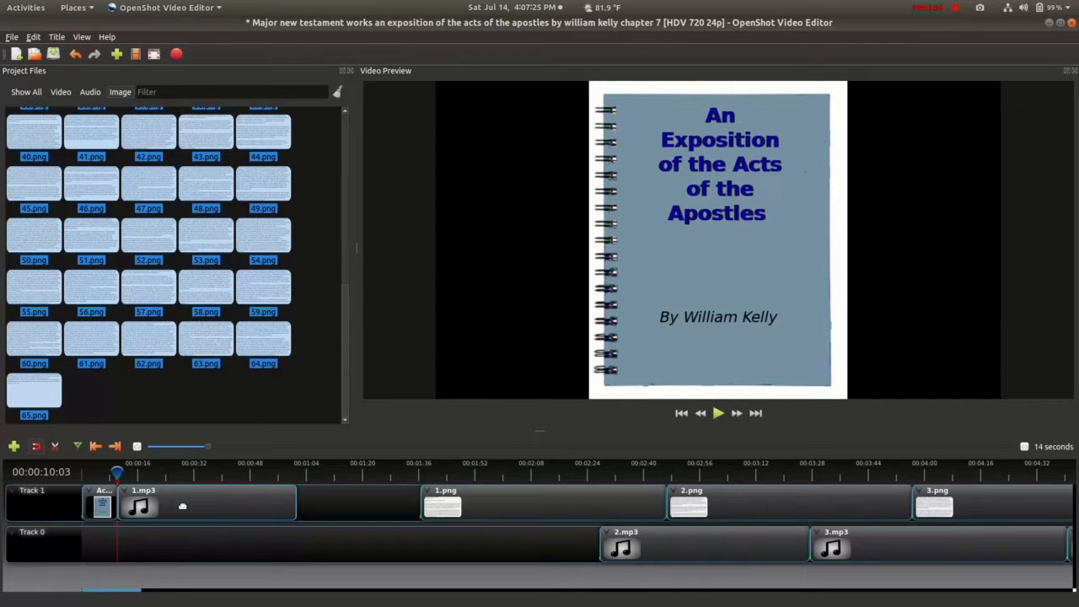
pyautogui.moveTo(182, 514); pyautogui.dragTo(172, 539)
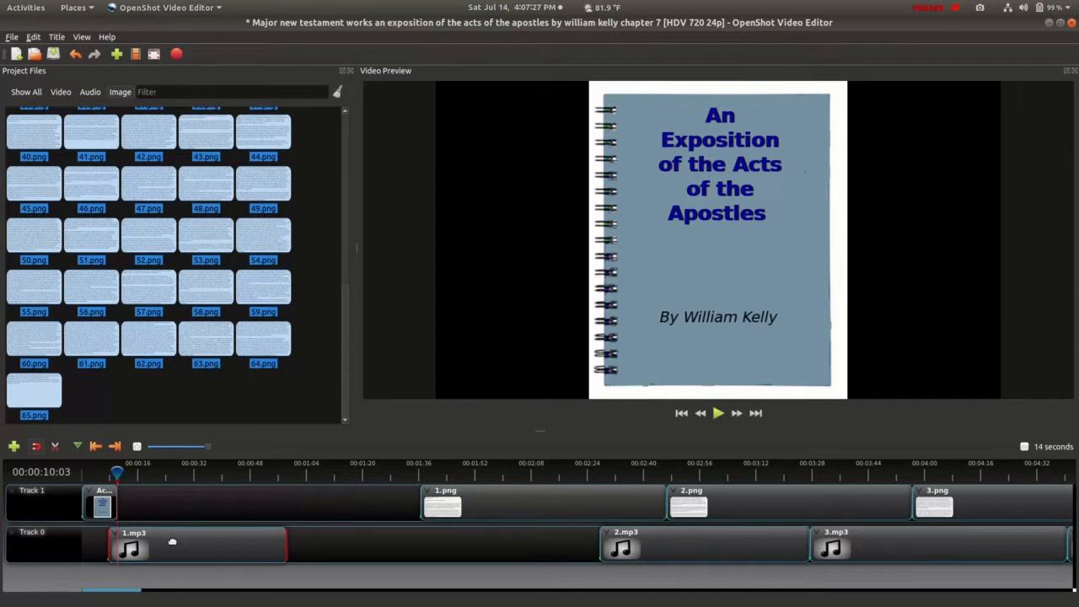